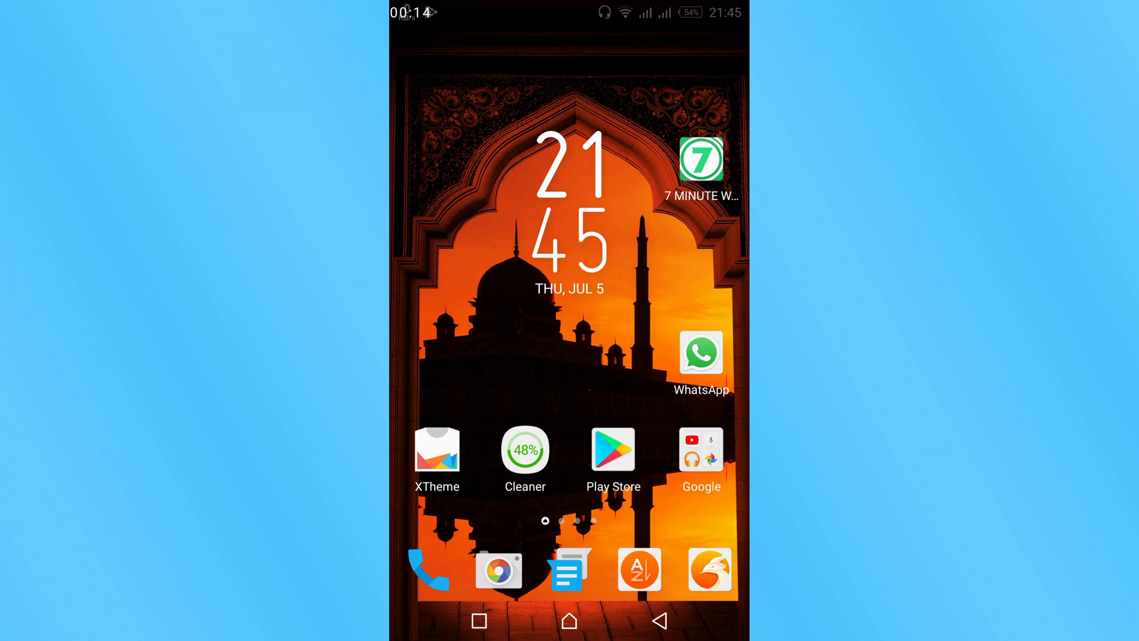
Launch Settings from the Tools folder on the next home screen page
left_click_drag(659, 356, 481, 356)
left_click(613, 63)
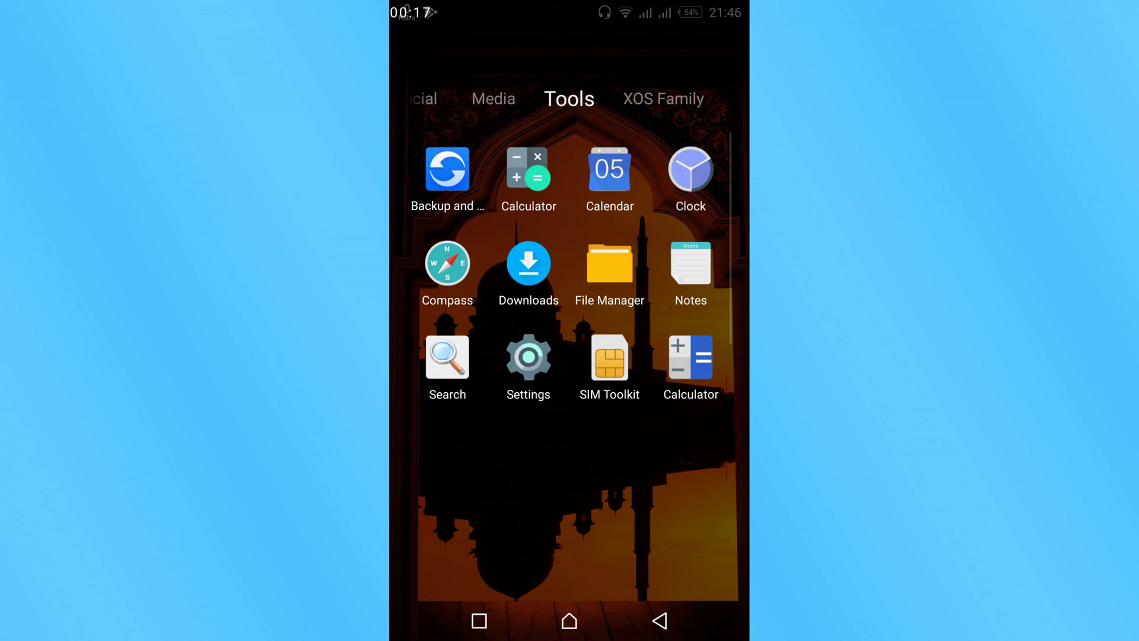
left_click(528, 359)
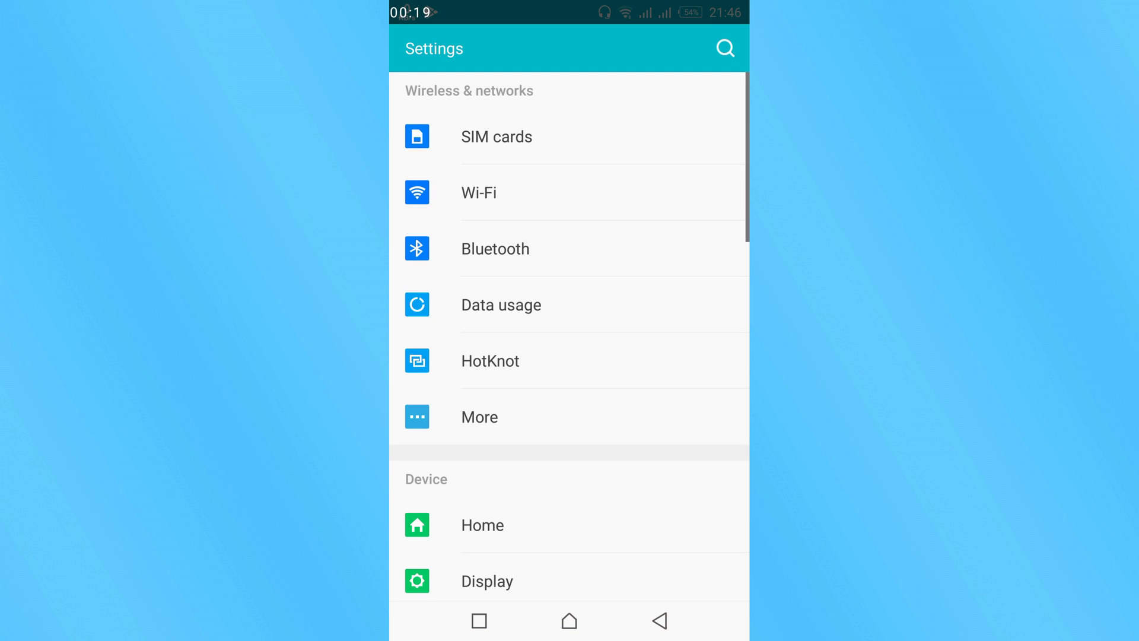
scroll(569, 356, "down", 2)
scroll(569, 356, "down", 3)
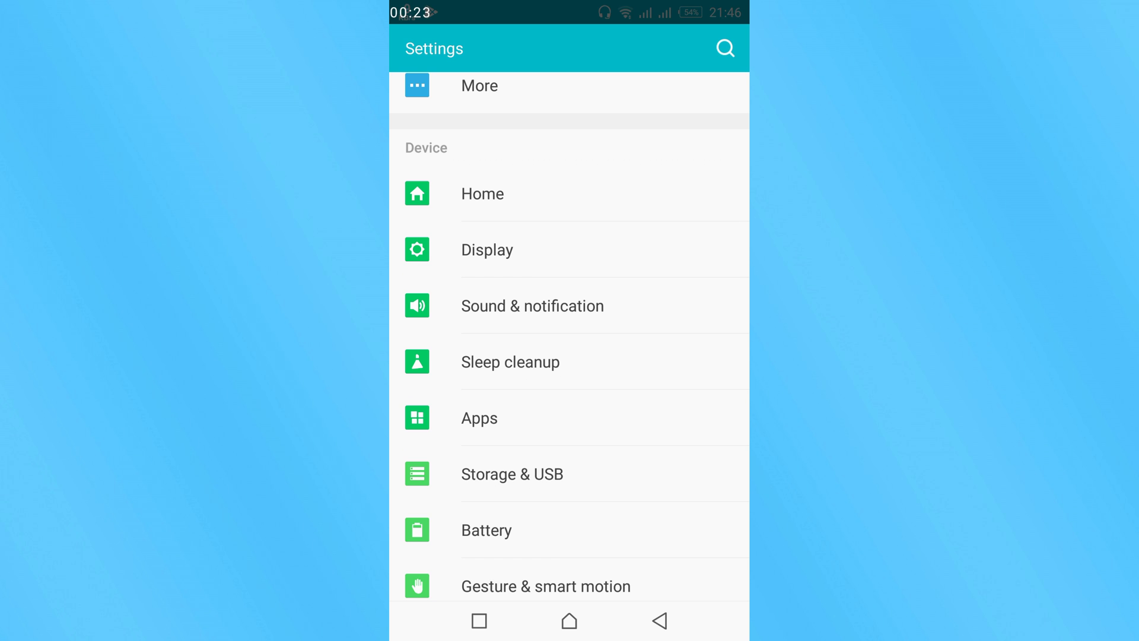
scroll(570, 357, "down", 1)
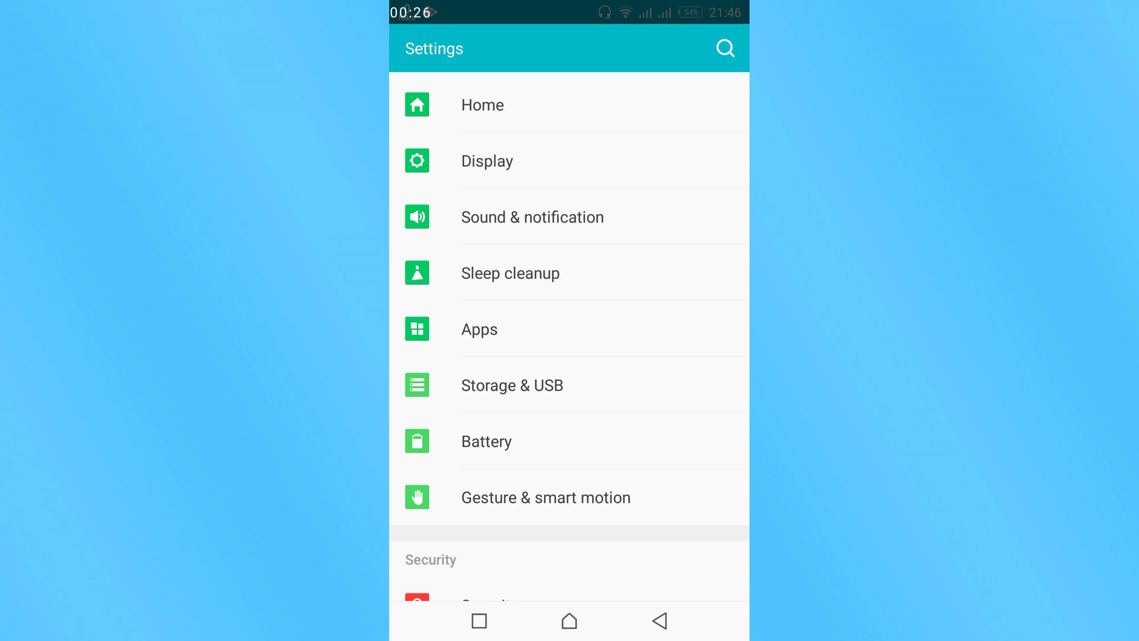
Open Snapchat's App info from the installed Apps list
left_click(570, 329)
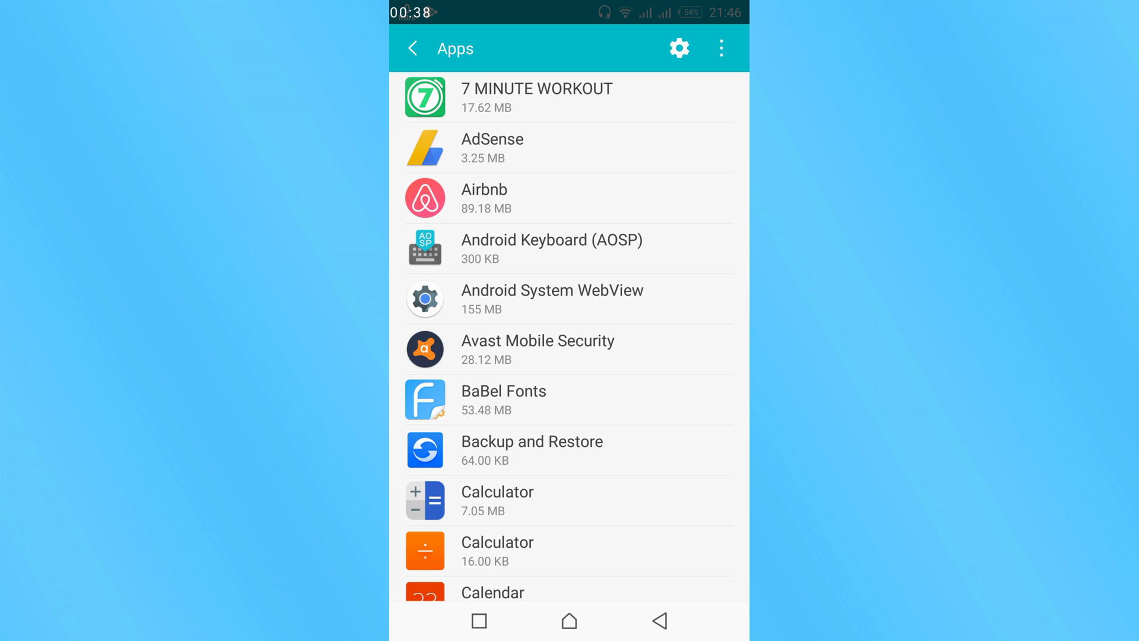
scroll(570, 337, "down", 1)
scroll(570, 336, "down", 5)
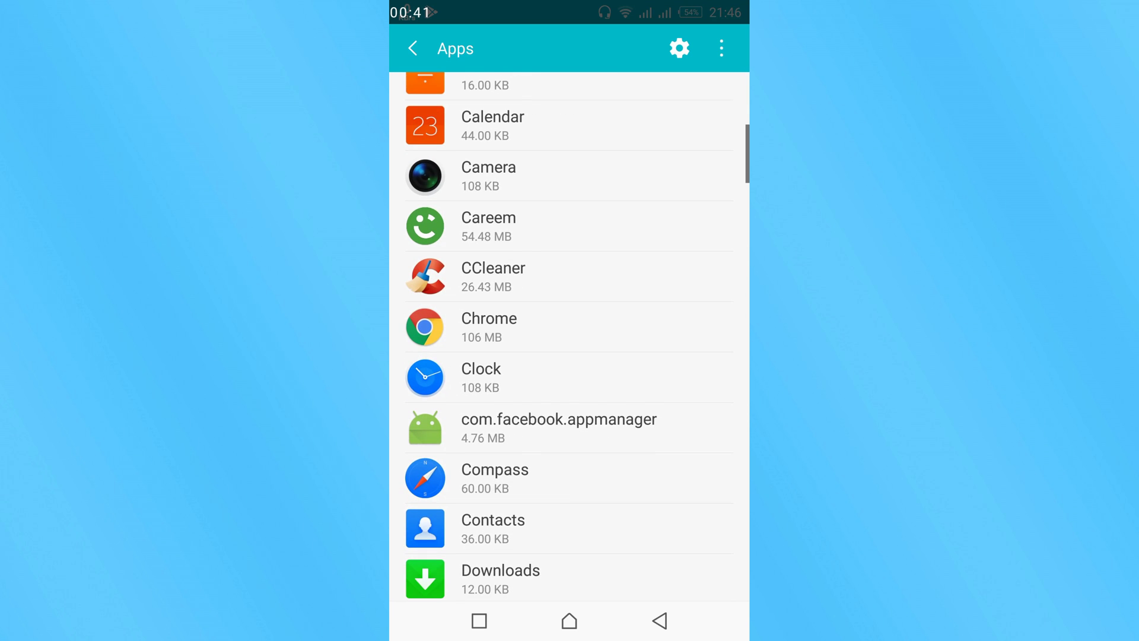
scroll(570, 337, "down", 3)
scroll(570, 337, "down", 5)
scroll(570, 337, "down", 2)
scroll(570, 337, "down", 5)
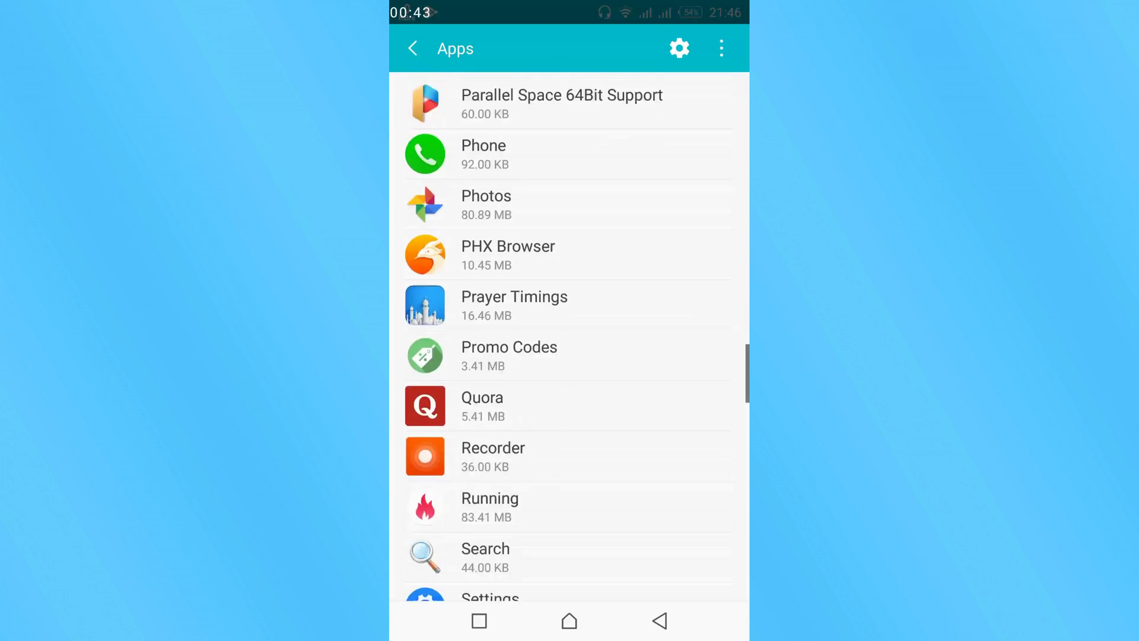
scroll(570, 337, "down", 5)
scroll(570, 337, "down", 5)
scroll(570, 337, "down", 5)
scroll(570, 337, "down", 3)
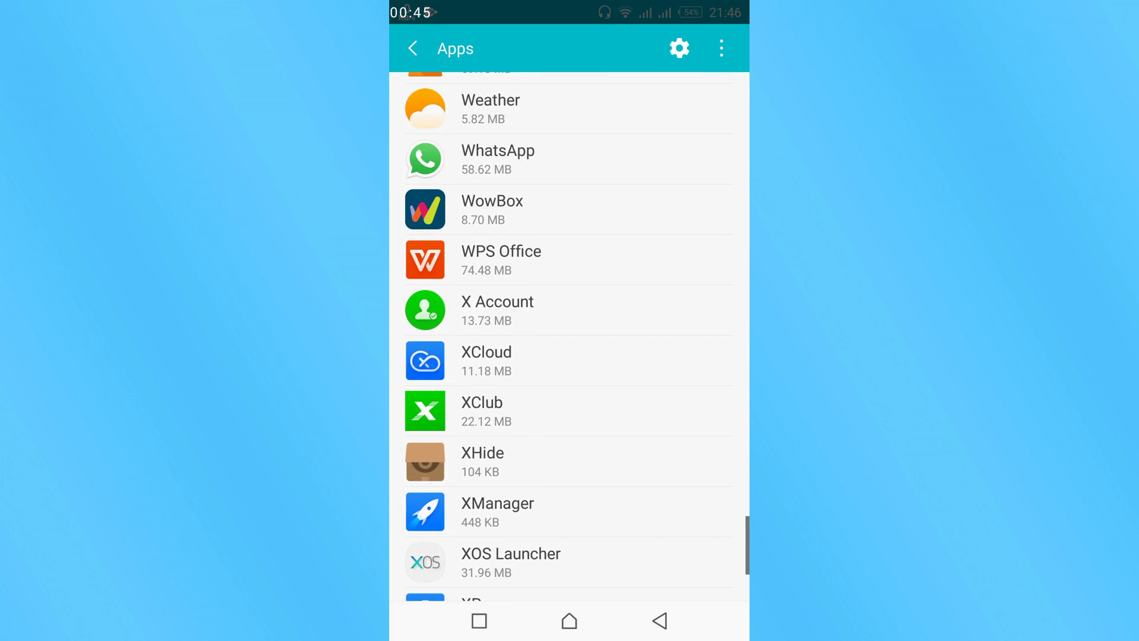
scroll(569, 336, "up", 6)
scroll(570, 337, "up", 5)
scroll(569, 337, "up", 5)
scroll(569, 337, "up", 2)
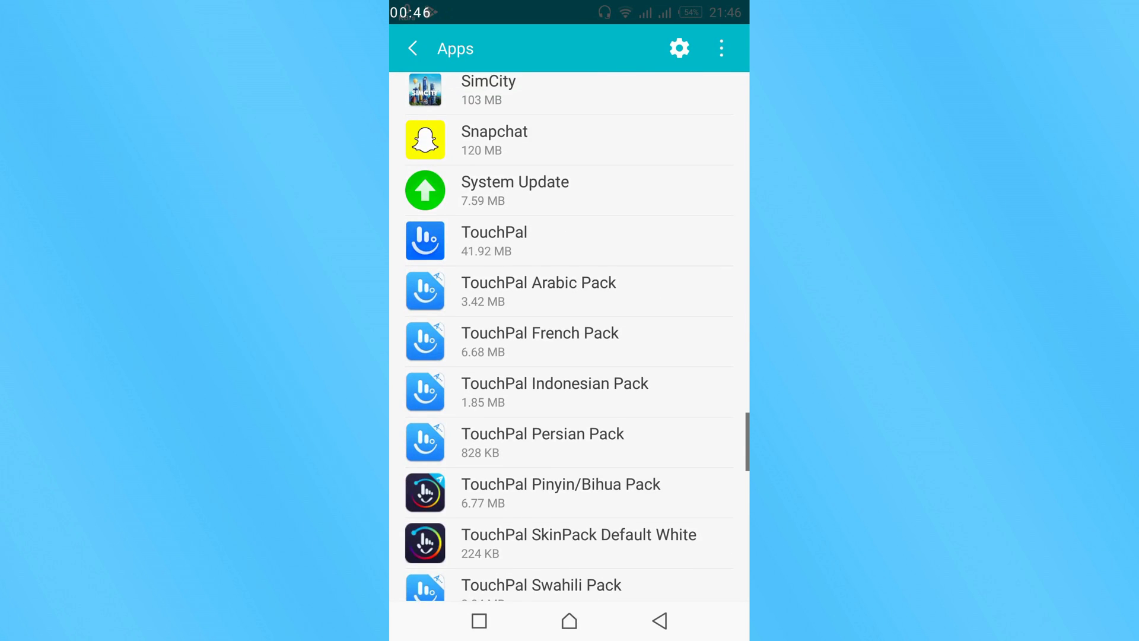
scroll(570, 337, "up", 2)
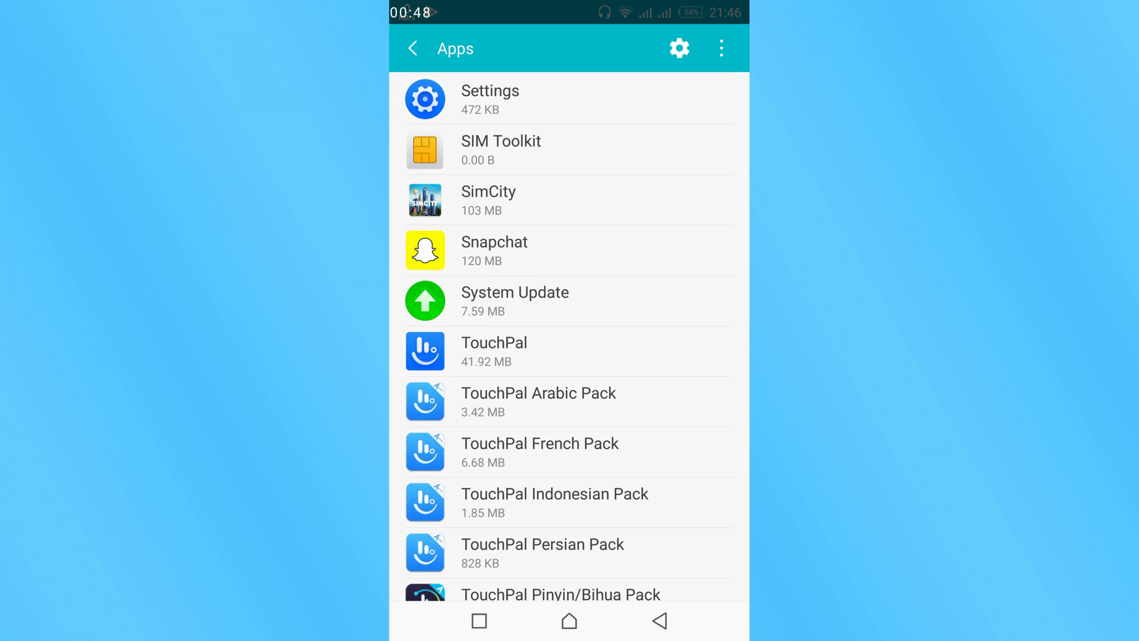
left_click(494, 251)
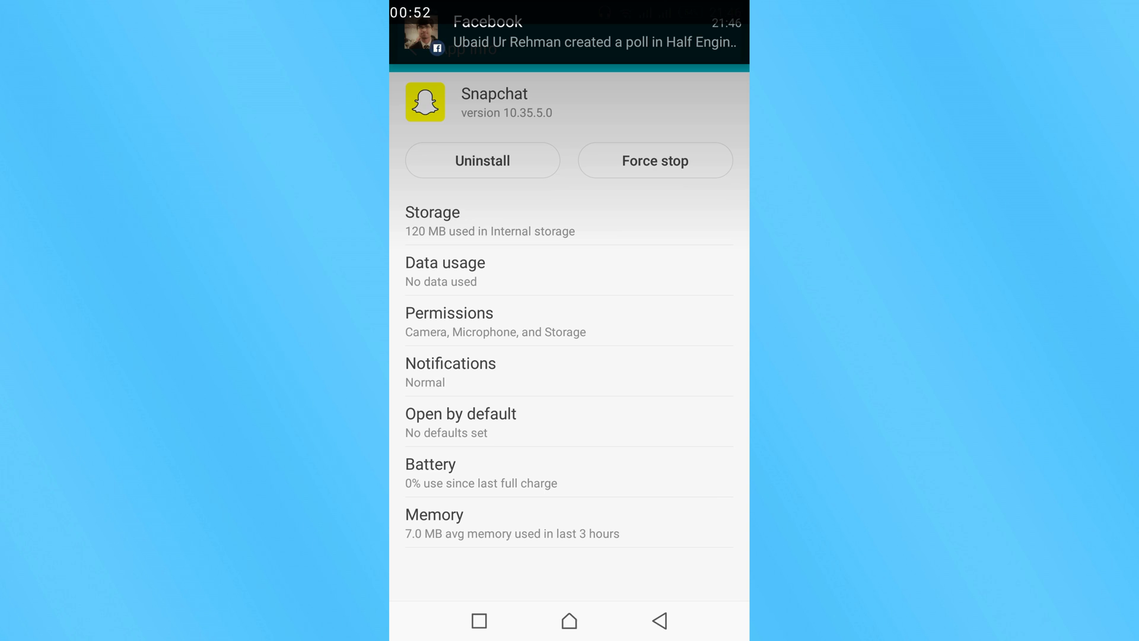
Show Snapchat's permissions with Camera, Microphone and Storage enabled
left_click(495, 320)
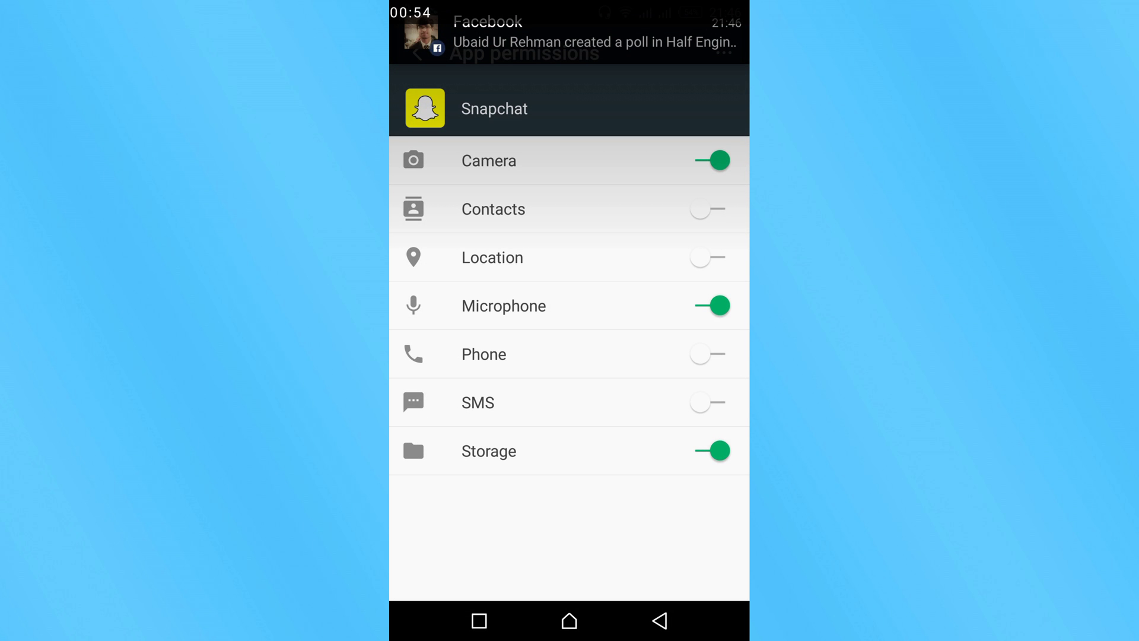